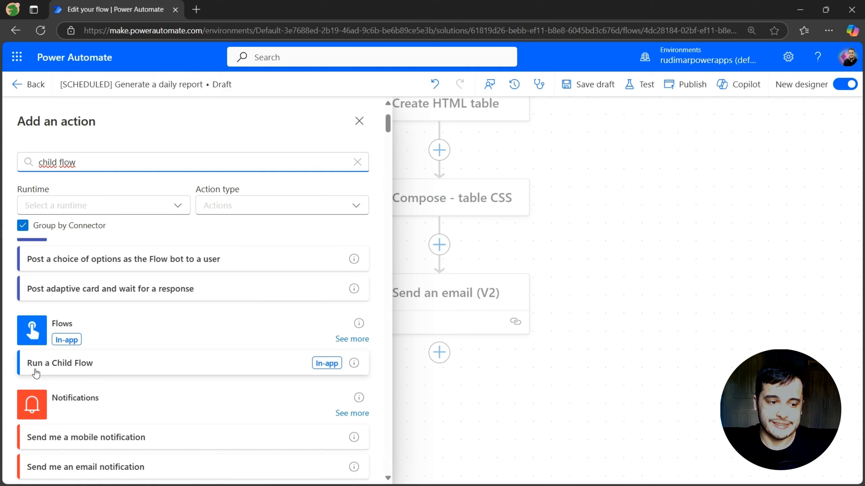
Add a Run a Child Flow action before Send an email (V2) and choose [Manual] Load approvers emails as its child flow
left_click(127, 371)
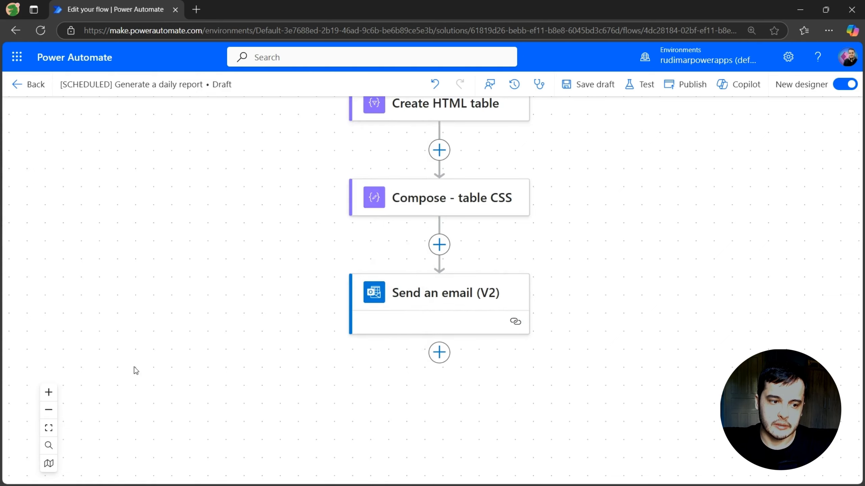
left_click_drag(748, 227, 728, 217)
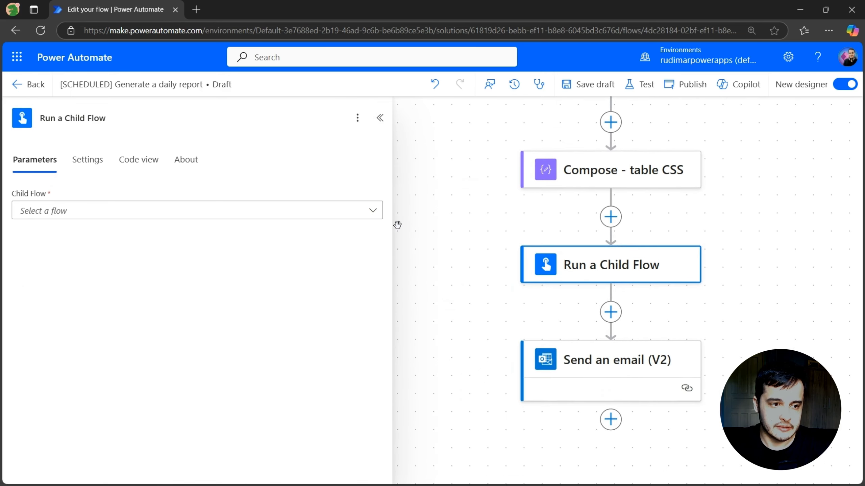
left_click(374, 212)
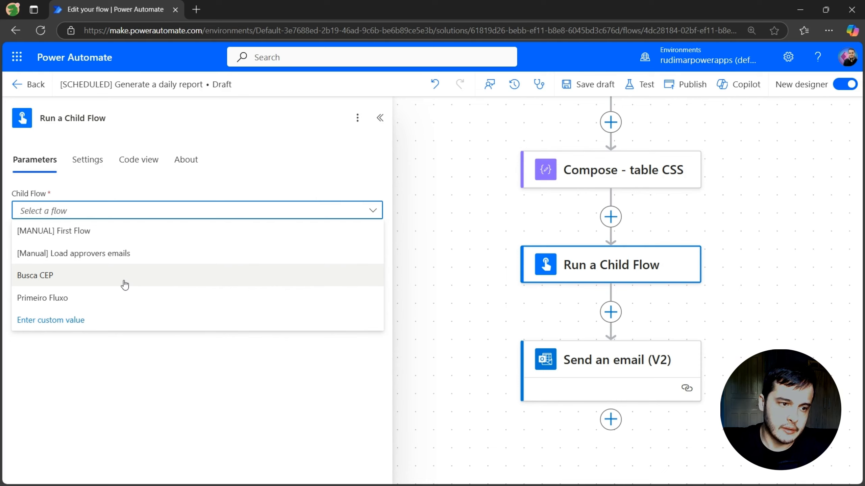
left_click(77, 261)
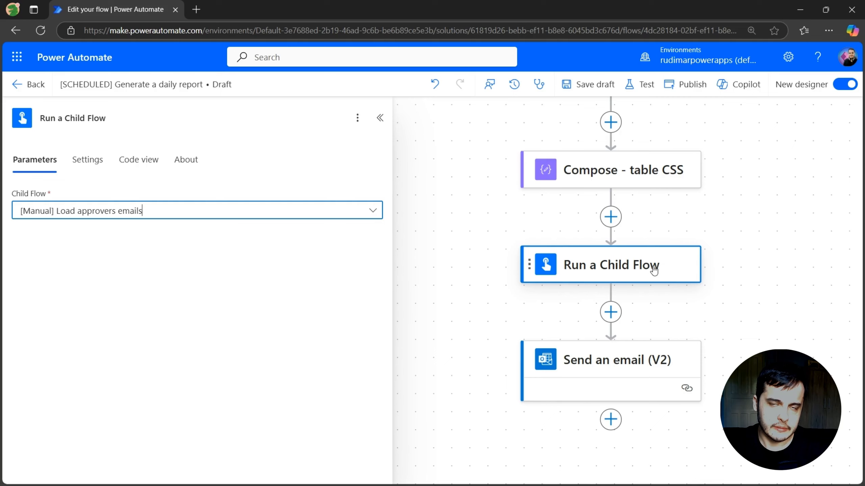
left_click_drag(759, 208, 718, 217)
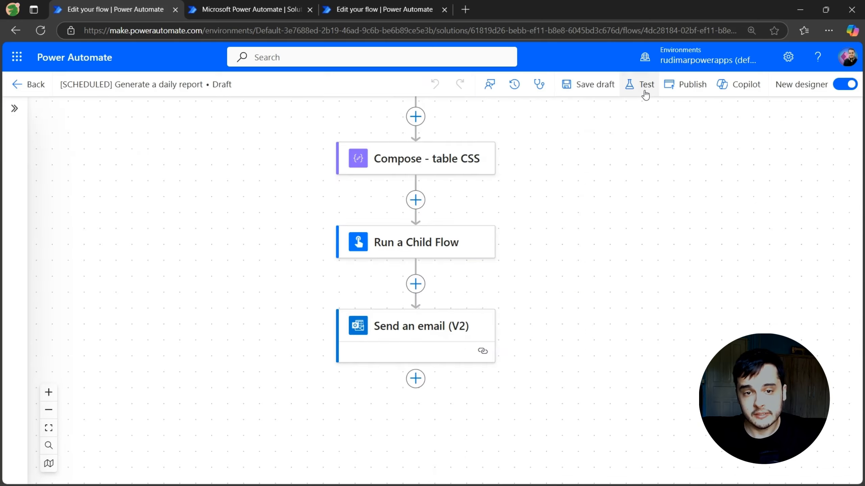
Try to test the scheduled daily report flow and read the error message about its child flow action
left_click(645, 92)
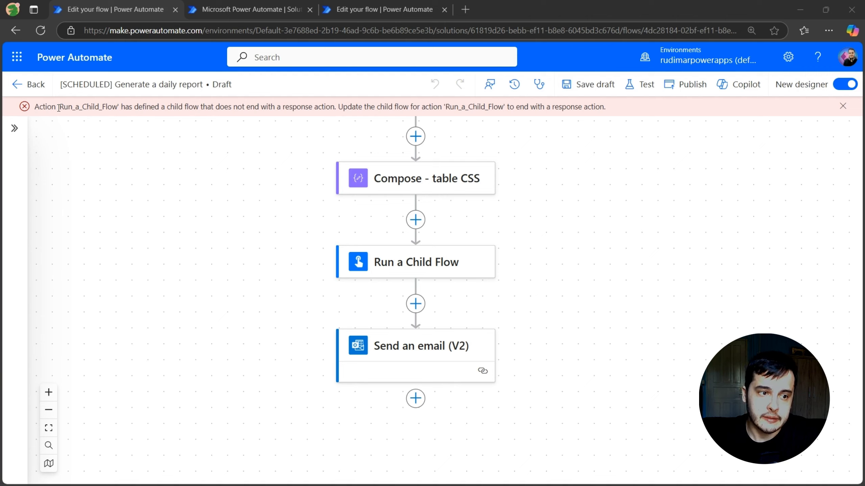
left_click_drag(58, 108, 114, 108)
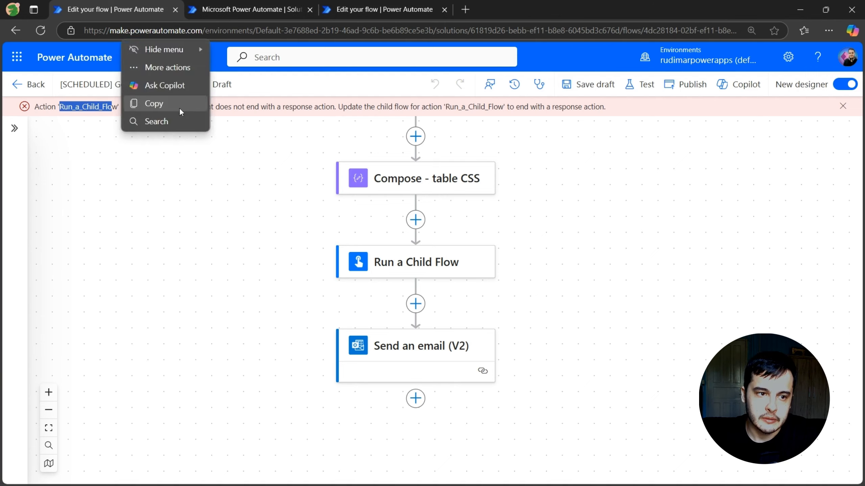
left_click(180, 111)
left_click(180, 116)
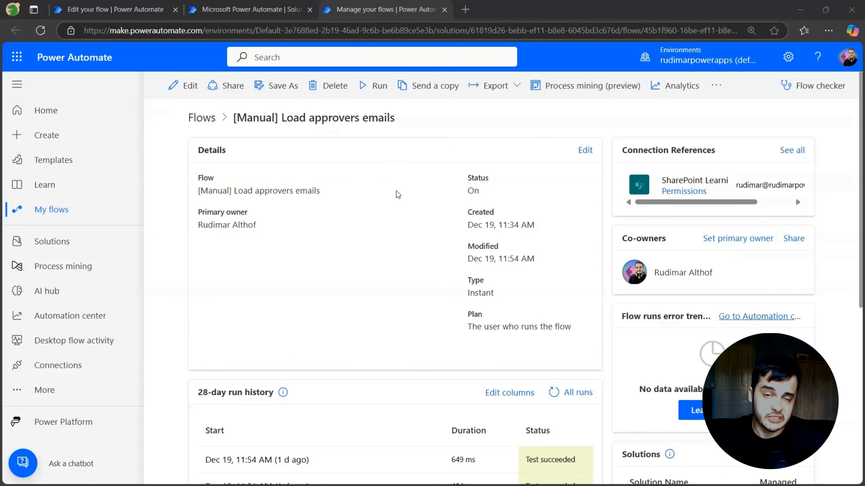
Open the [Manual] Load approvers emails flow for editing and check it against the parent flow's Run a Child Flow action
left_click(184, 86)
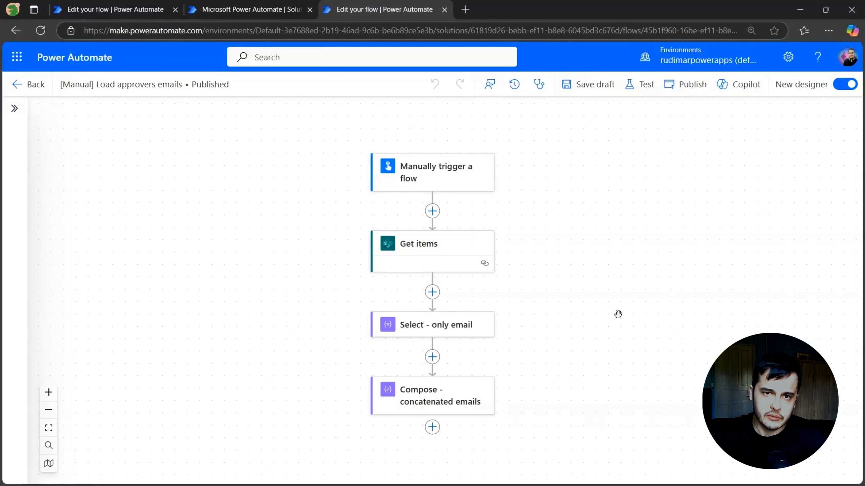
left_click_drag(586, 331, 585, 303)
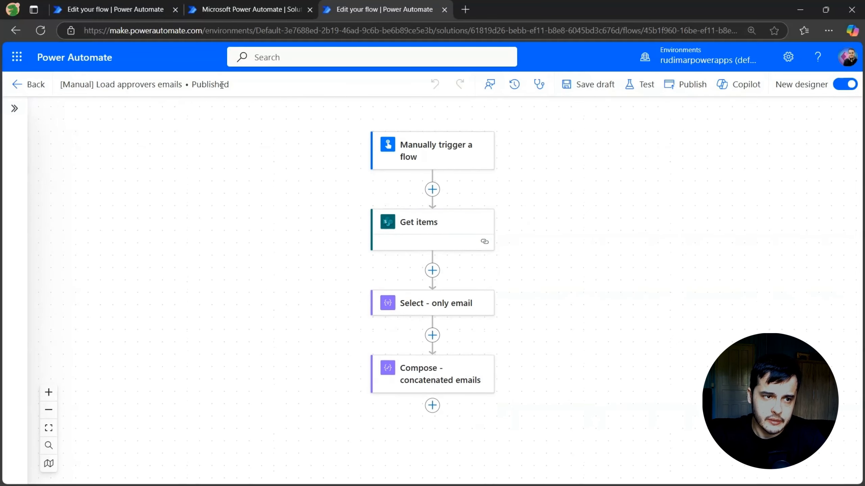
left_click(155, 6)
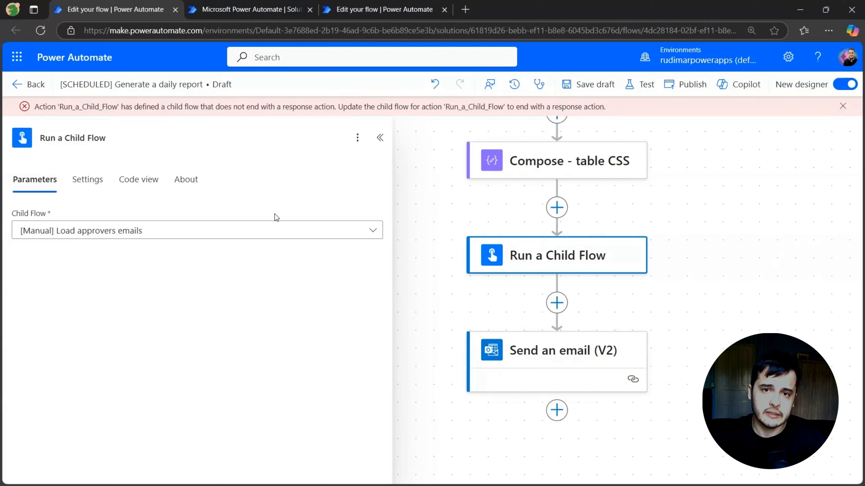
left_click(340, 9)
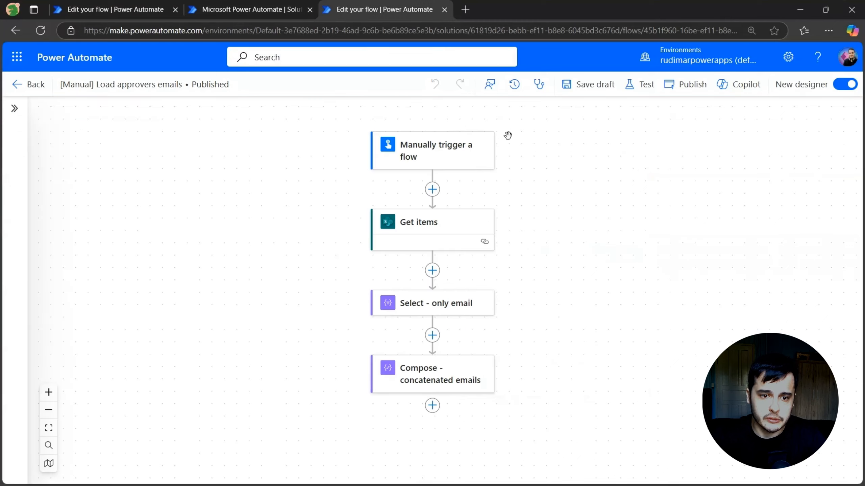
Find the Respond to a Power App or flow action and add it after Compose - concatenated emails in the child flow
scroll(545, 188, "down", 3)
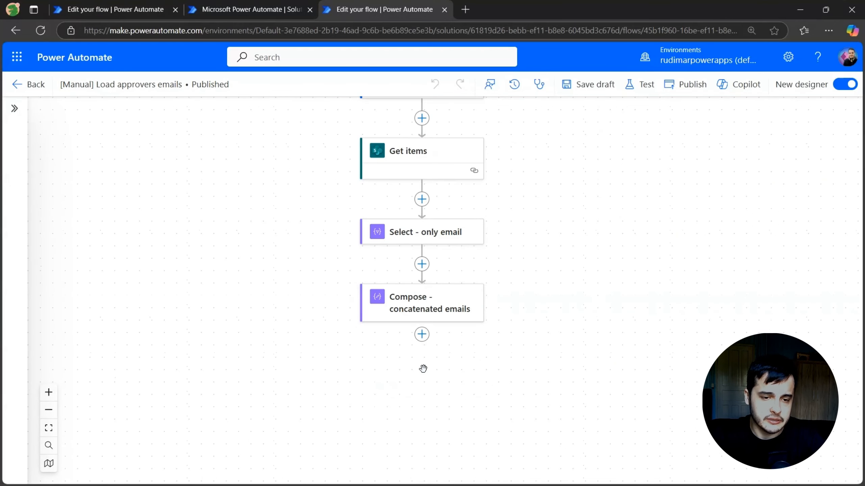
scroll(422, 367, "up", 4)
left_click(421, 300)
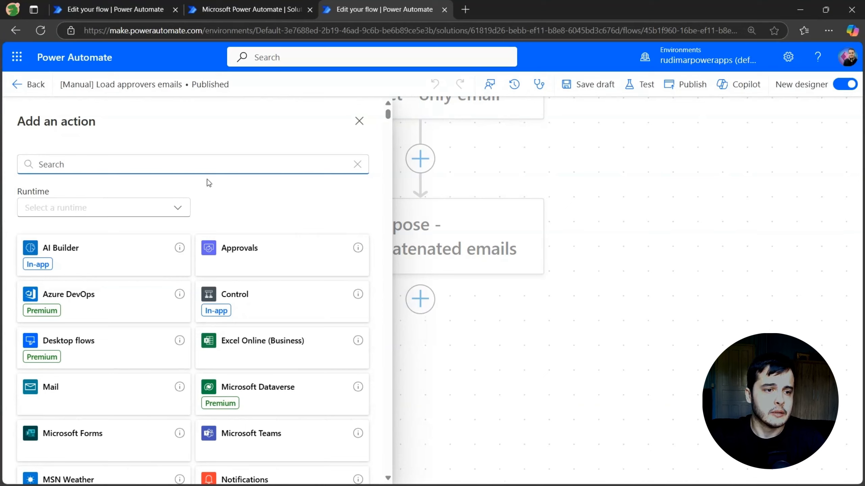
type("resp")
key("BackSpace")
key("BackSpace")
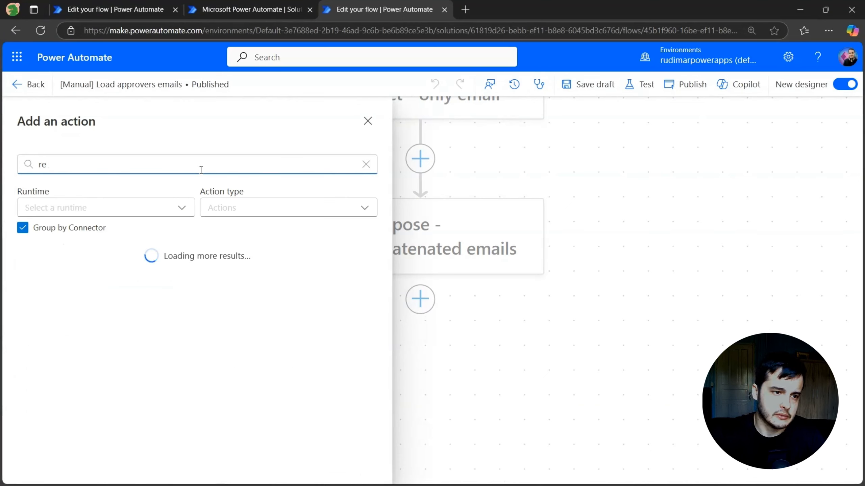
type("spond")
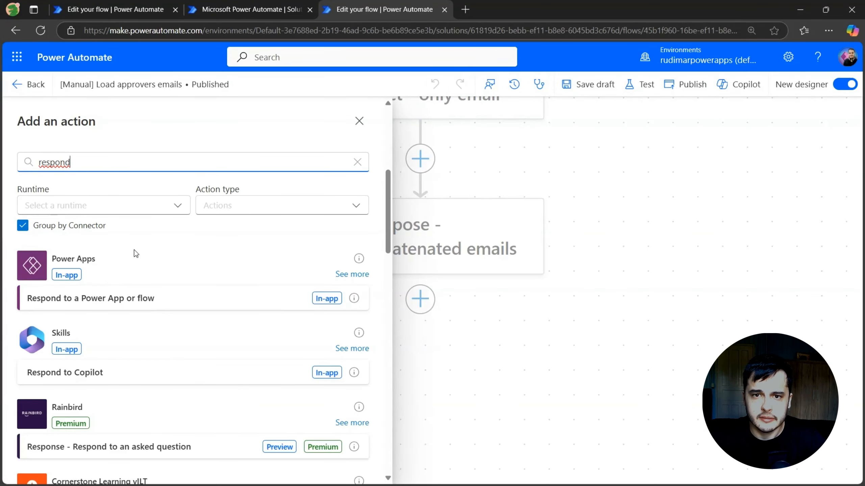
left_click(76, 260)
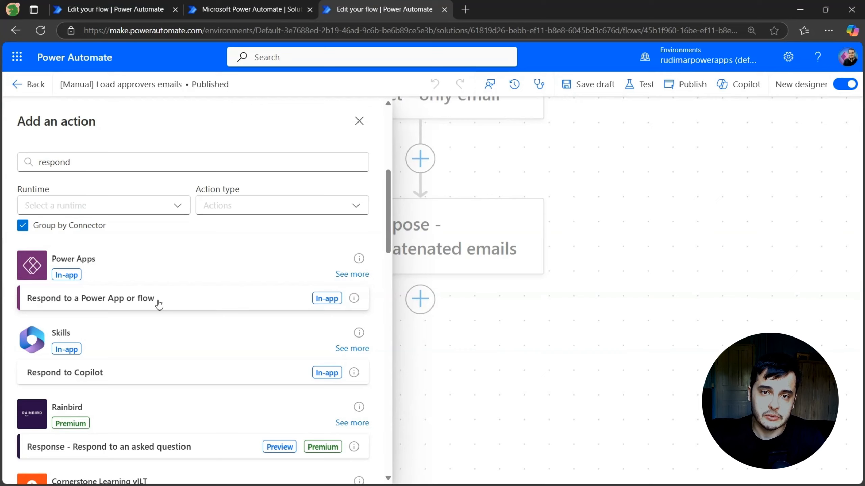
left_click(137, 300)
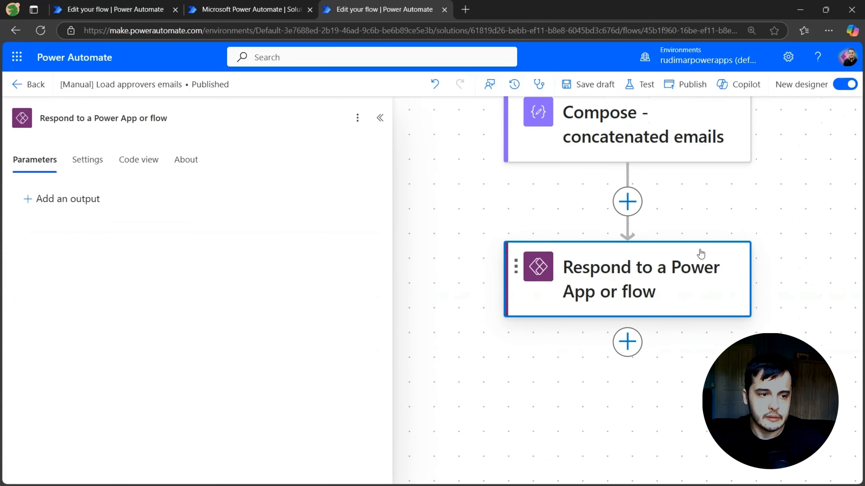
Add a text output named emails to the response action, returning the Outputs of Compose - concatenated emails
left_click(56, 202)
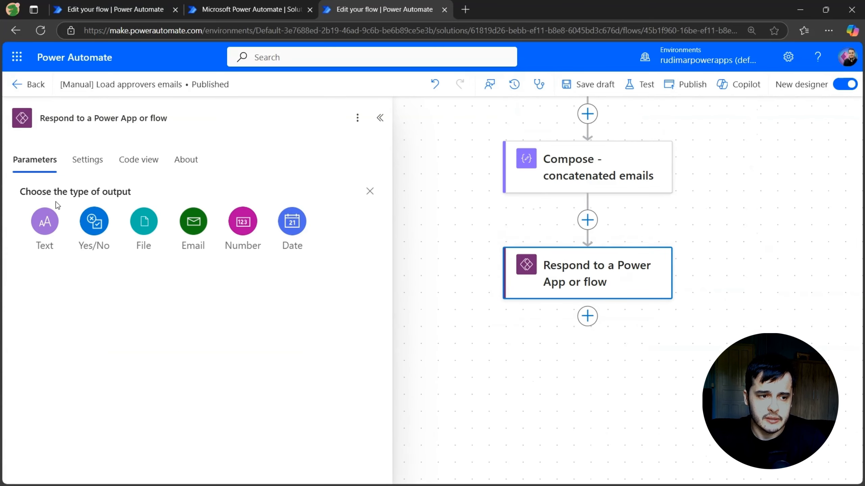
left_click(46, 227)
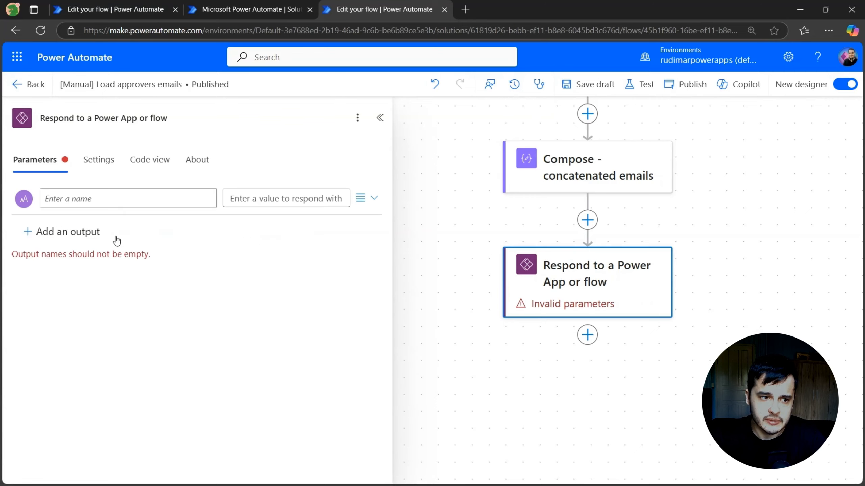
left_click(123, 204)
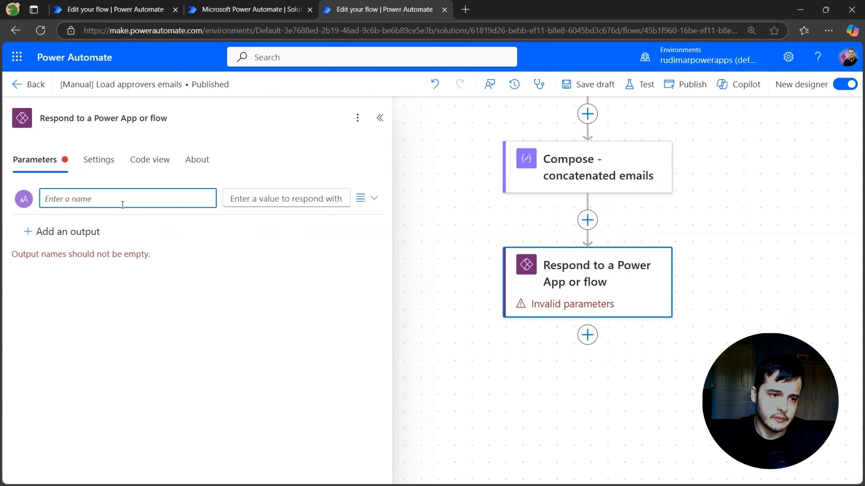
type("emails")
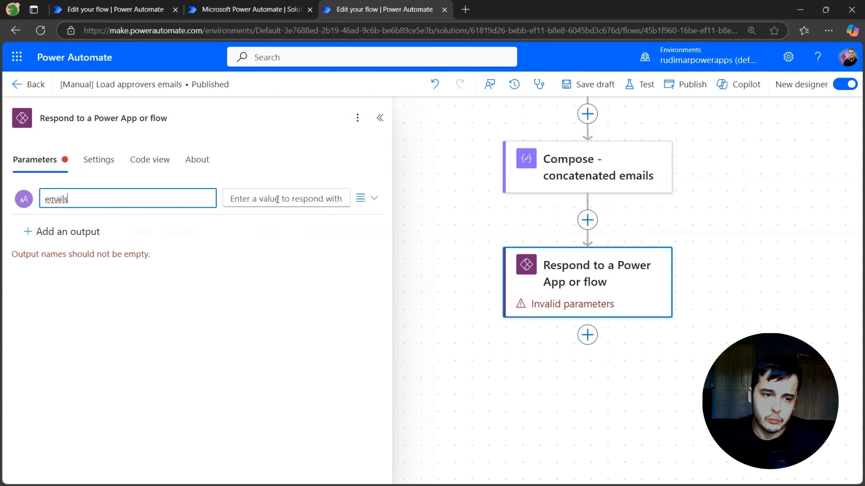
left_click(278, 199)
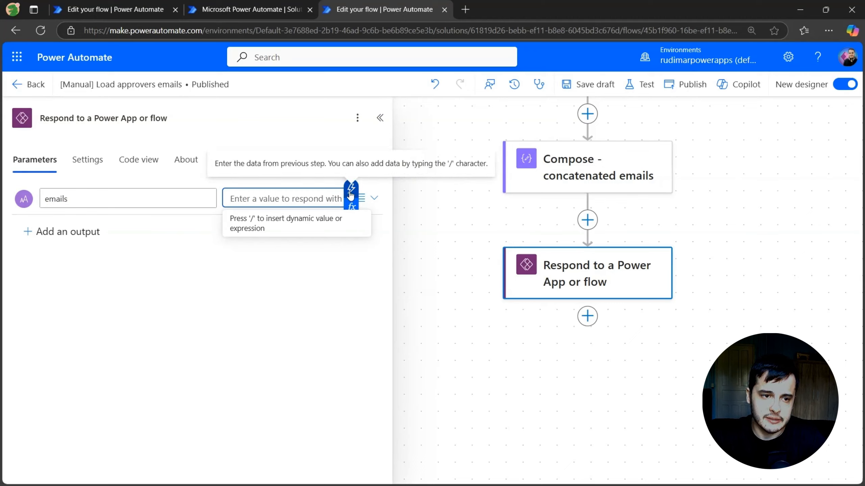
left_click(350, 191)
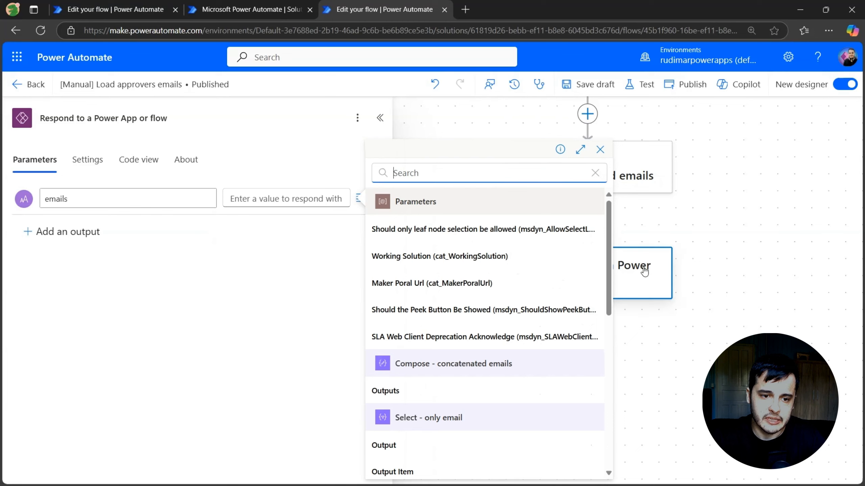
scroll(532, 312, "down", 3)
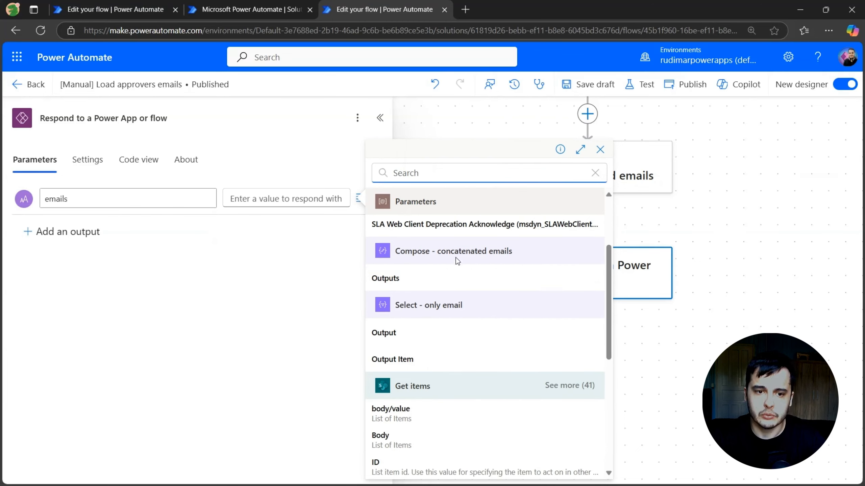
left_click(446, 278)
left_click(143, 276)
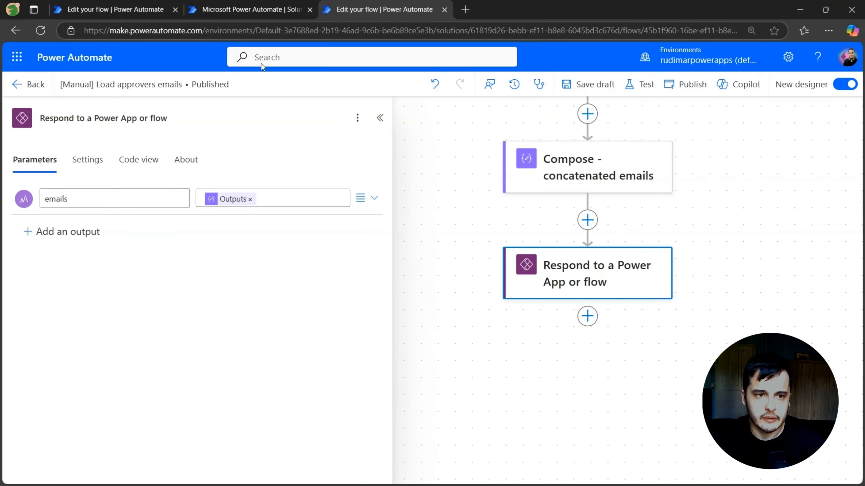
Publish the [Manual] Load approvers emails child flow and dismiss the Flow Checker
left_click(145, 10)
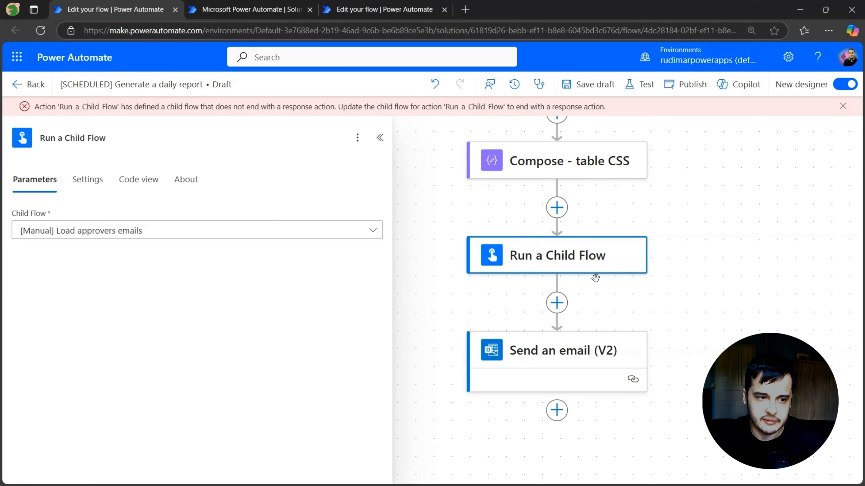
left_click(422, 12)
left_click(689, 85)
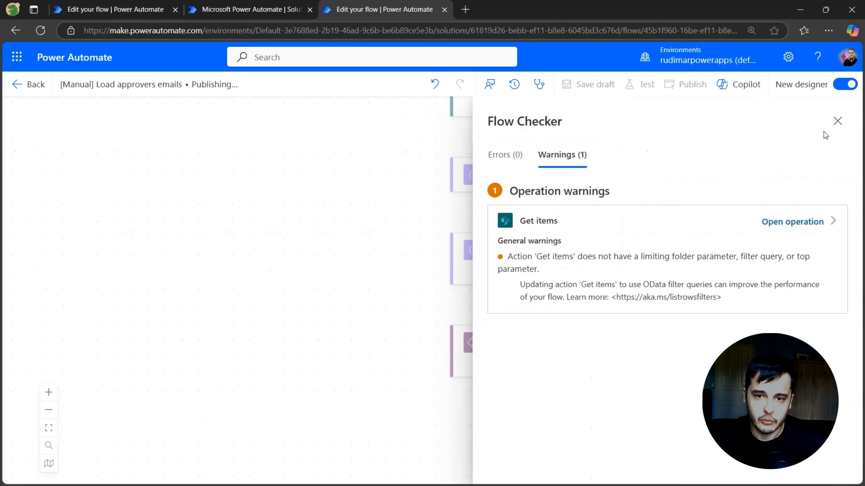
left_click(837, 121)
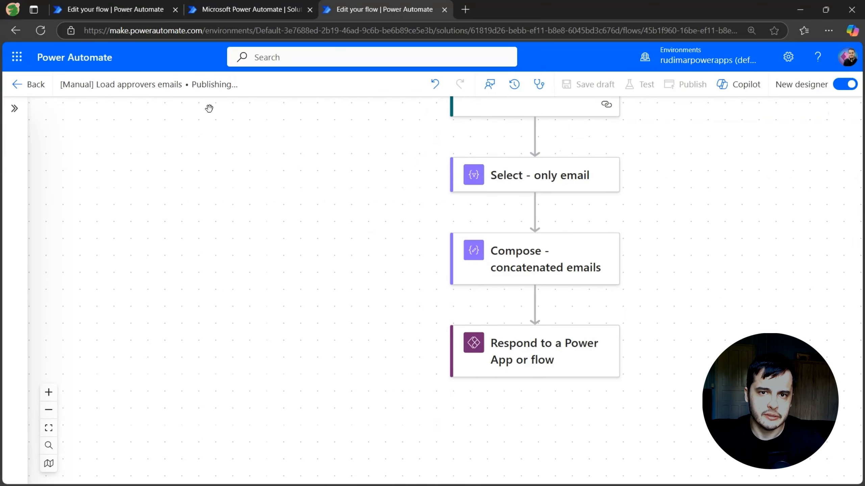
In the scheduled flow, replace the Send an email (V2) recipient with the emails output of Run a Child Flow
key("ctrl+Tab")
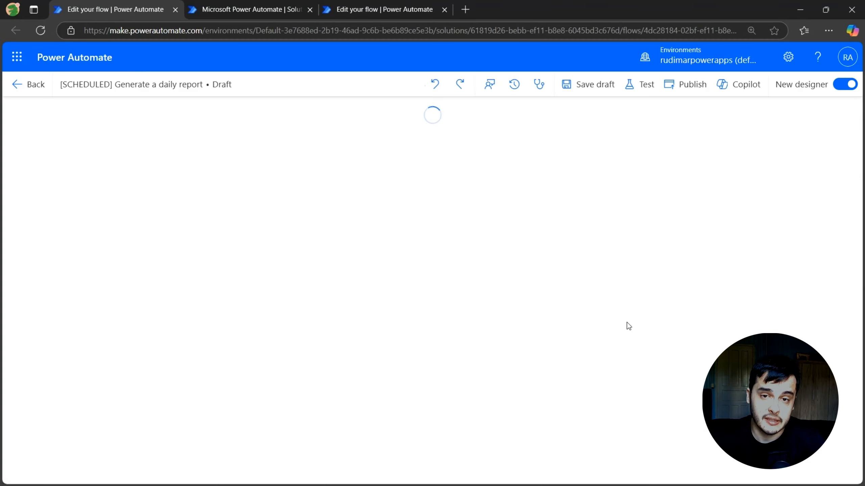
left_click(541, 268)
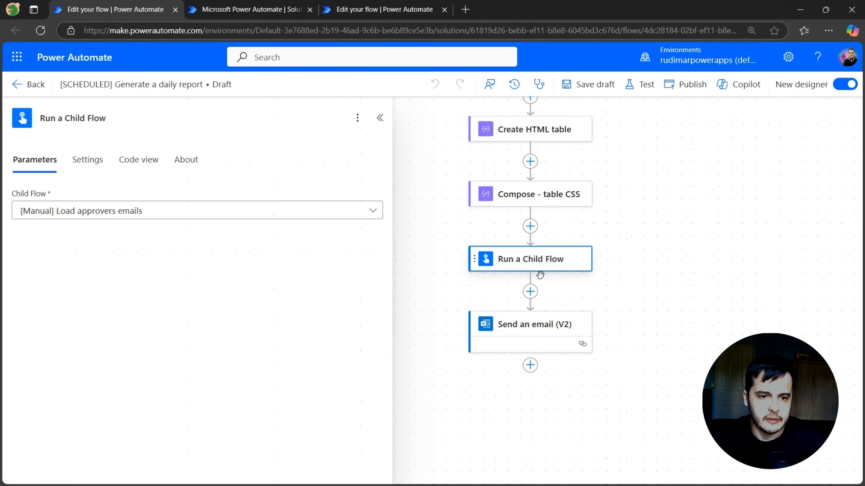
left_click(543, 332)
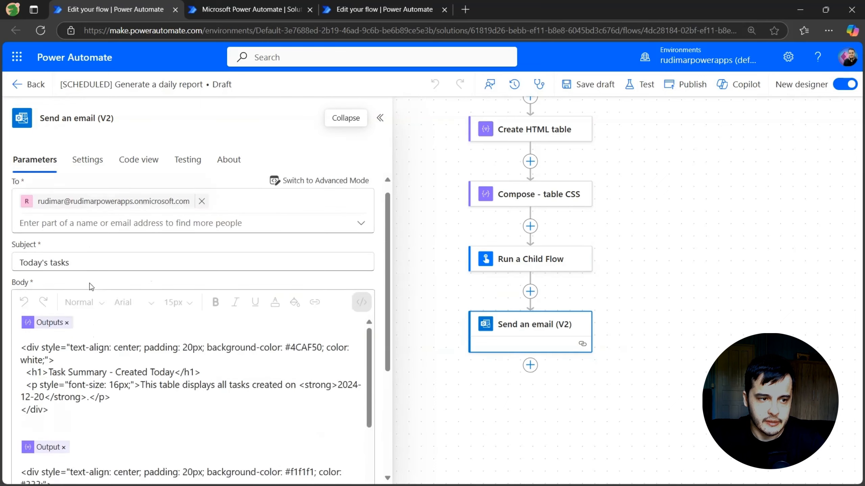
left_click(300, 193)
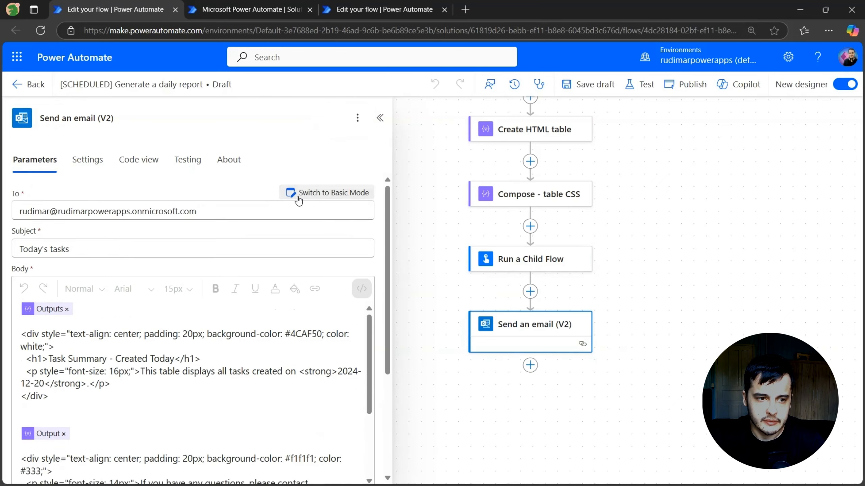
triple_click(348, 210)
key("BackSpace")
left_click(375, 201)
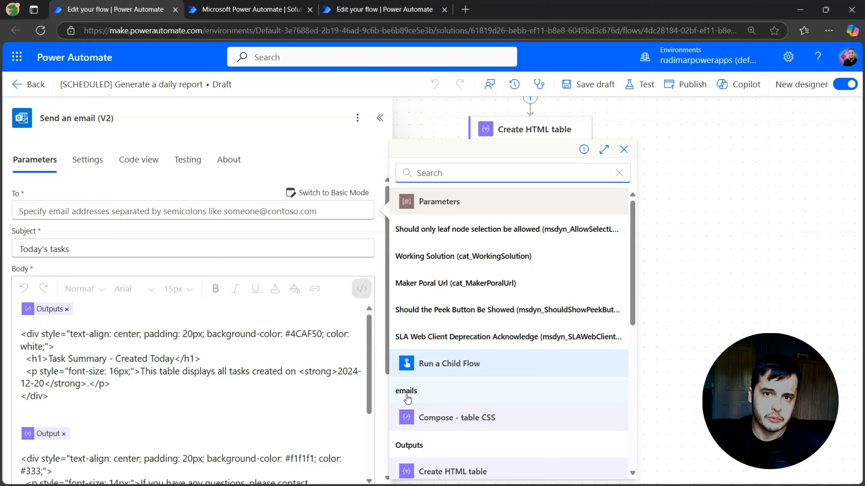
left_click(407, 392)
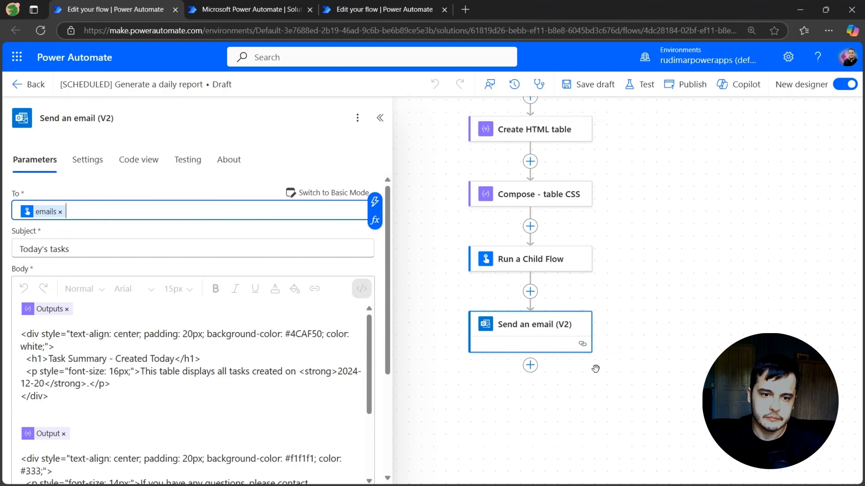
Try to test the updated scheduled flow and examine the error message about the child flow's connections
left_click(668, 138)
left_click(636, 90)
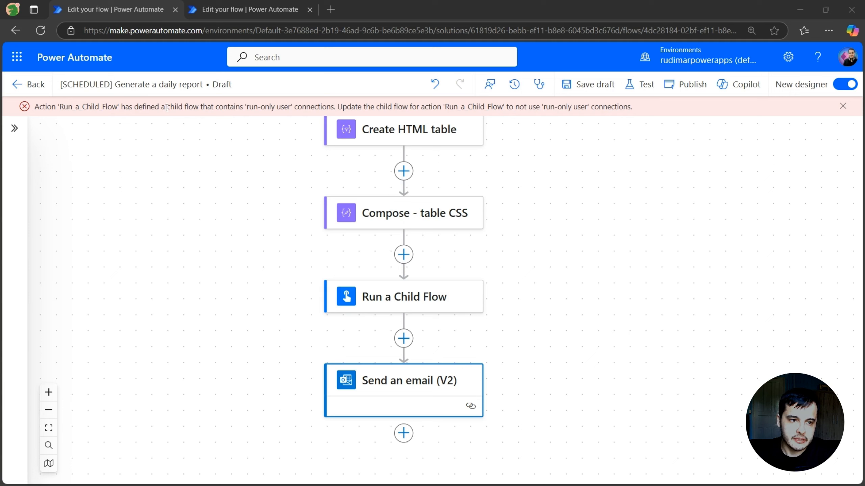
left_click_drag(167, 107, 281, 112)
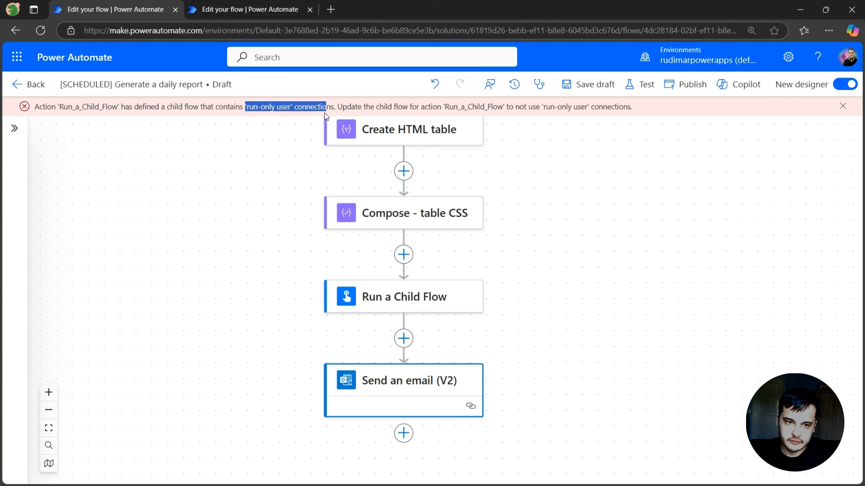